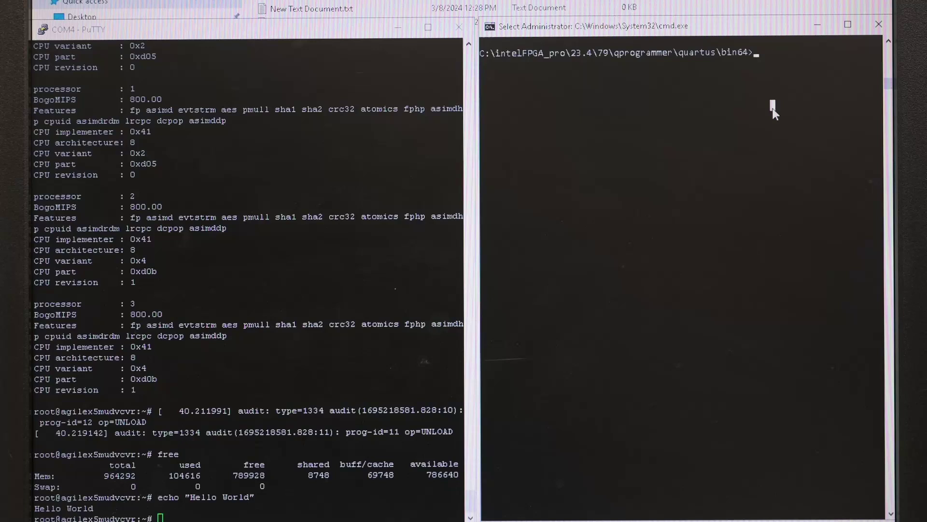
type("quartus_pgm -c 1 -m jtag -o \"p;C:\\Users\\pgpsvpvuser\\Desktop\\SM\\ghrd_fpga_jtag_int0_separate.rbf\"")
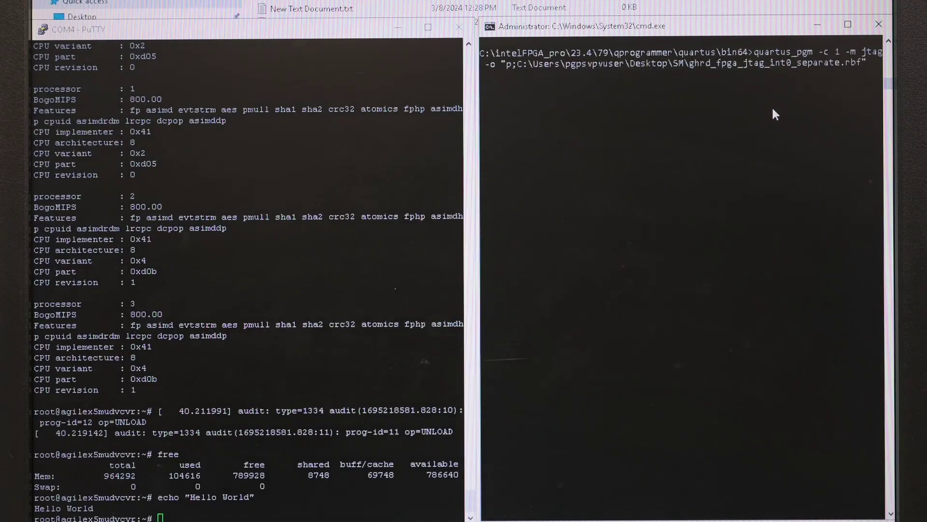
Run quartus_pgm over JTAG cable 1 to program ghrd_fpga_jtag_int0_separate.rbf with 0 errors.
key("Return")
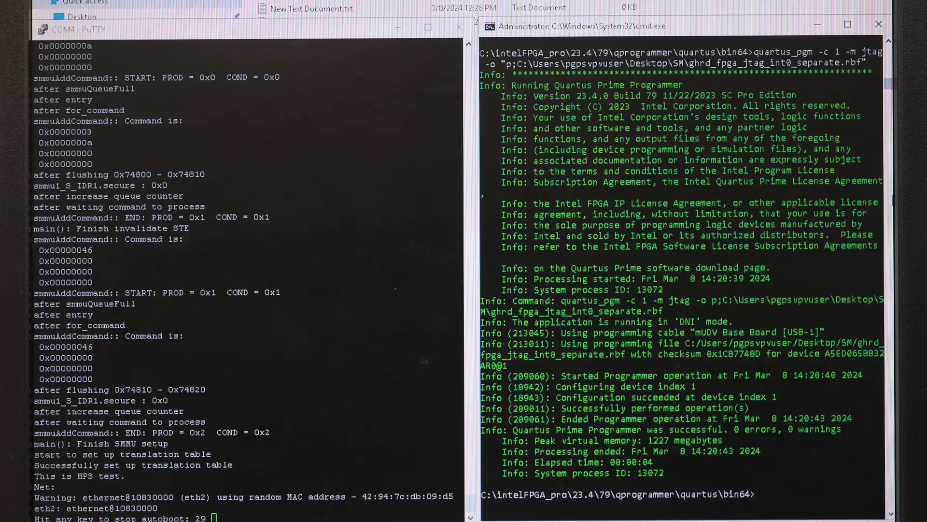
Interrupt U-Boot autoboot on the serial console and paste the Linux boot commands.
left_click(258, 385)
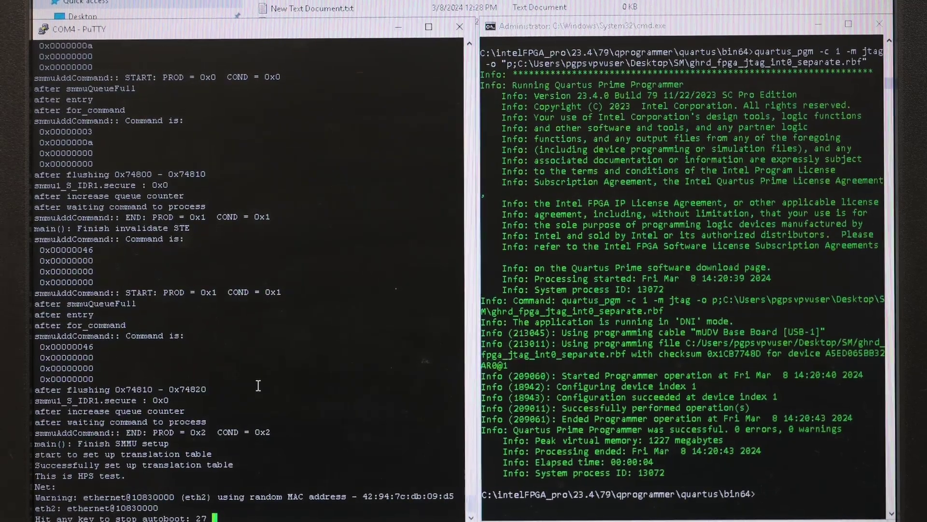
key("Return")
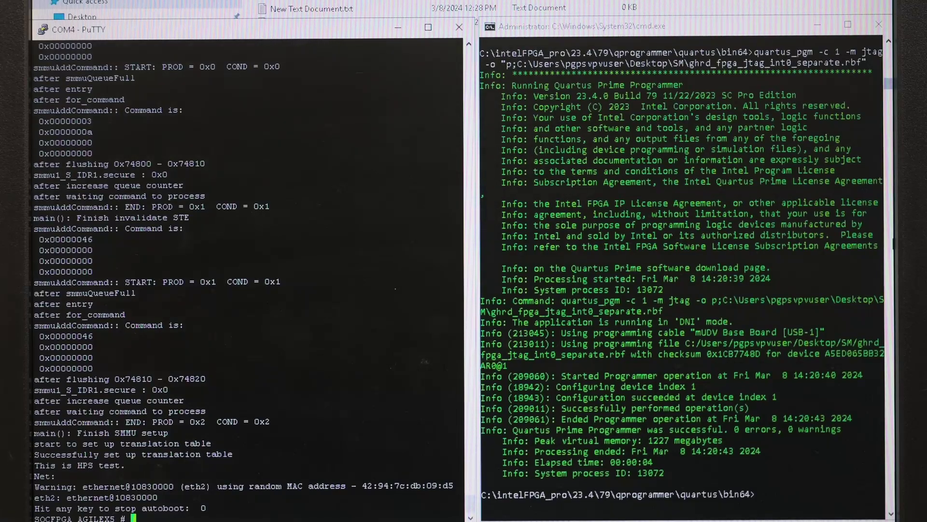
right_click(315, 288)
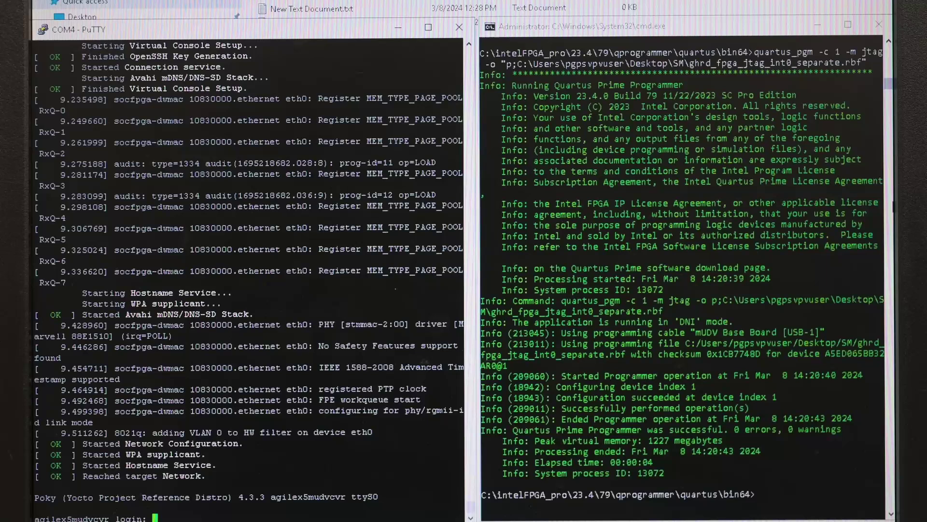
type("root")
Log in as root and run cat /proc/cpuinfo and free to show CPU and memory details.
key("Return")
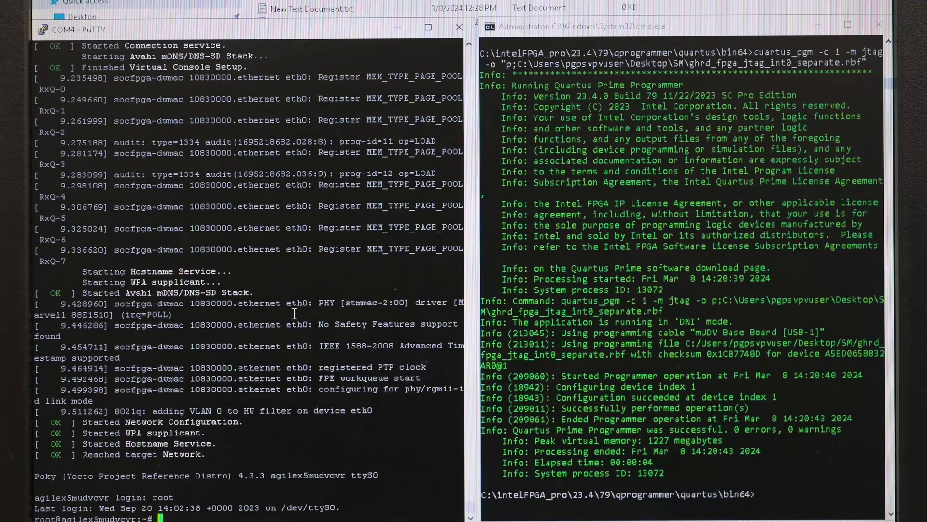
type("cat /proc/cpuinfo")
key("Return")
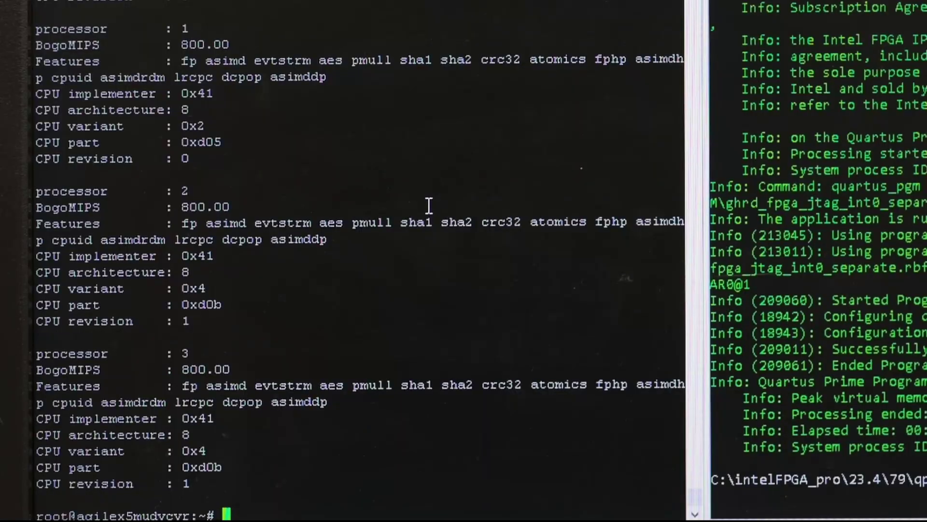
type("free")
key("Return")
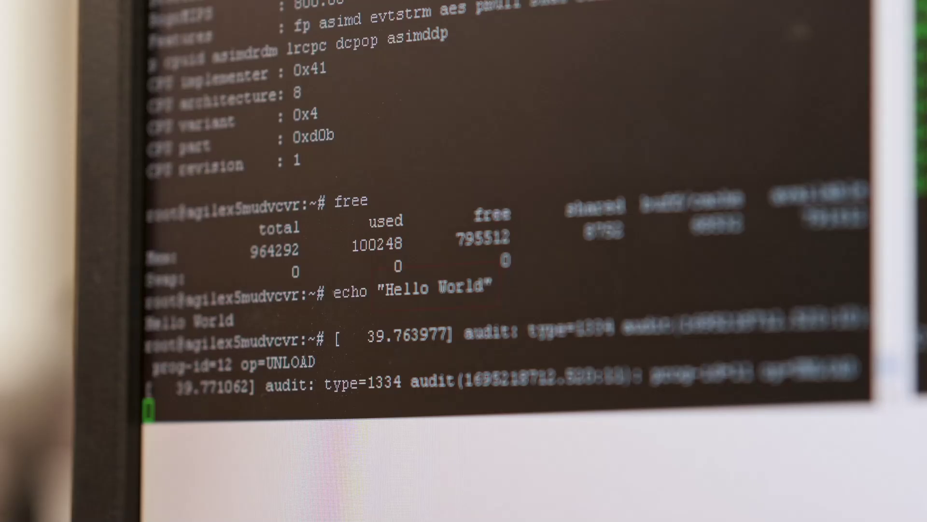